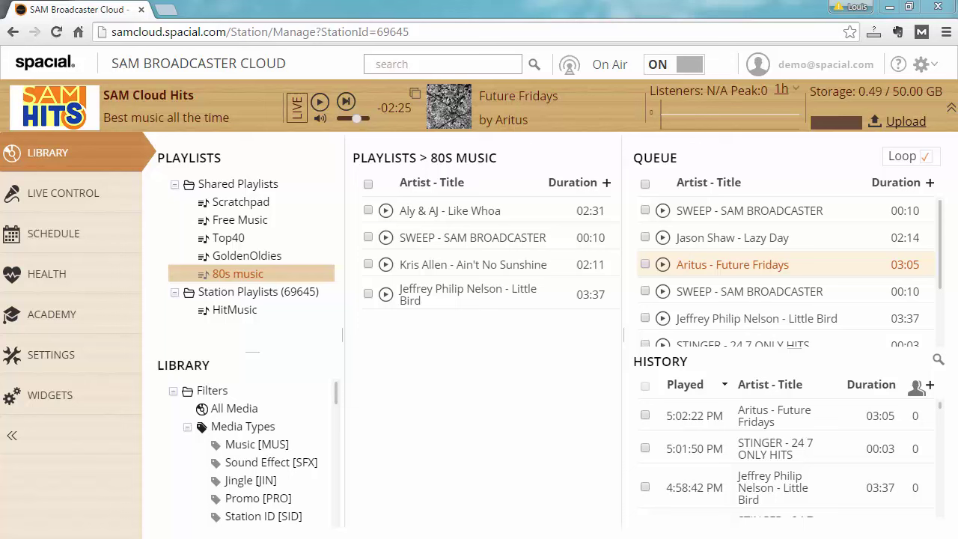
# Step: Open the Schedule page showing the Default playblock: All Media, No Rules, LeastRecentlyPlayed
pyautogui.click(93, 242)
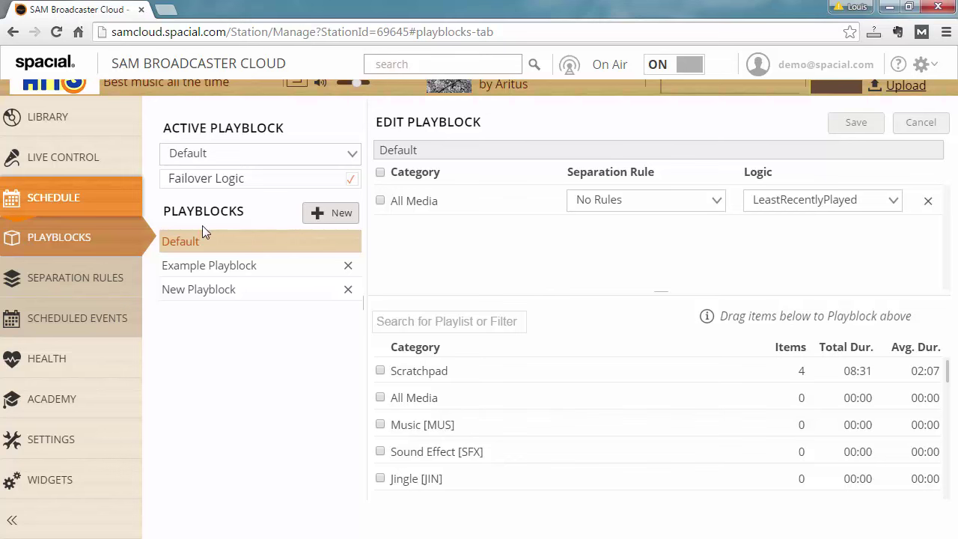
# Step: View the Medium Rotation separation rule: album 1h, artist 2h, title and track 4h
pyautogui.click(96, 278)
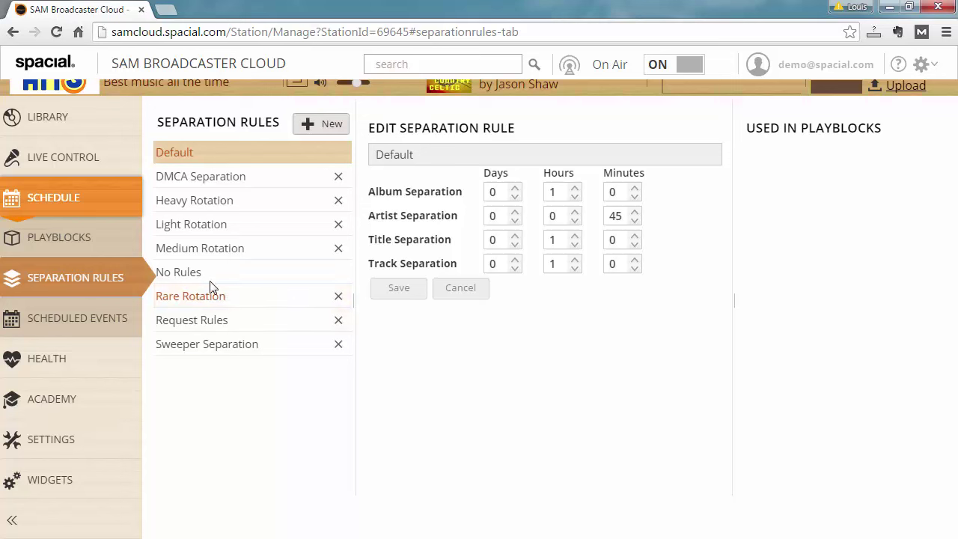
pyautogui.click(234, 251)
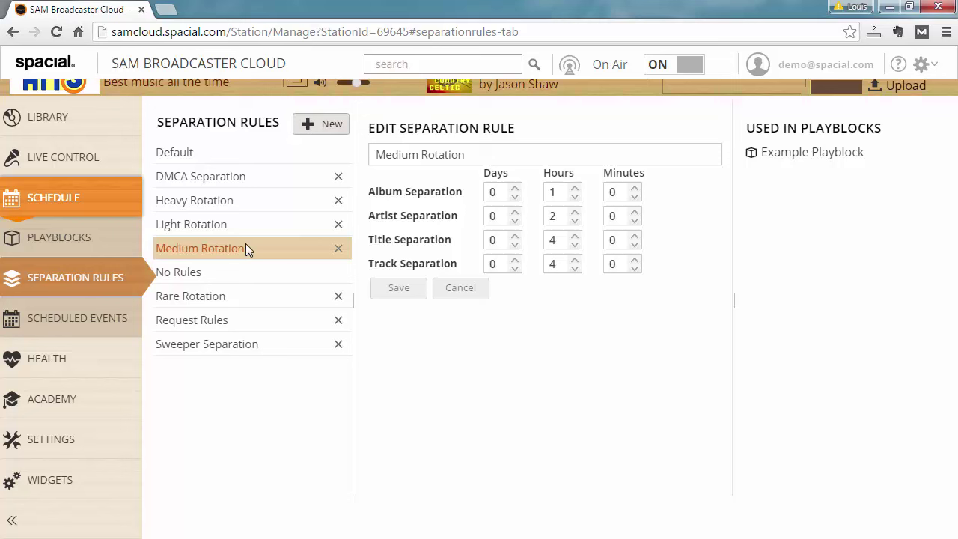
# Step: Create a new separation rule named 'Test Rule'
pyautogui.click(328, 125)
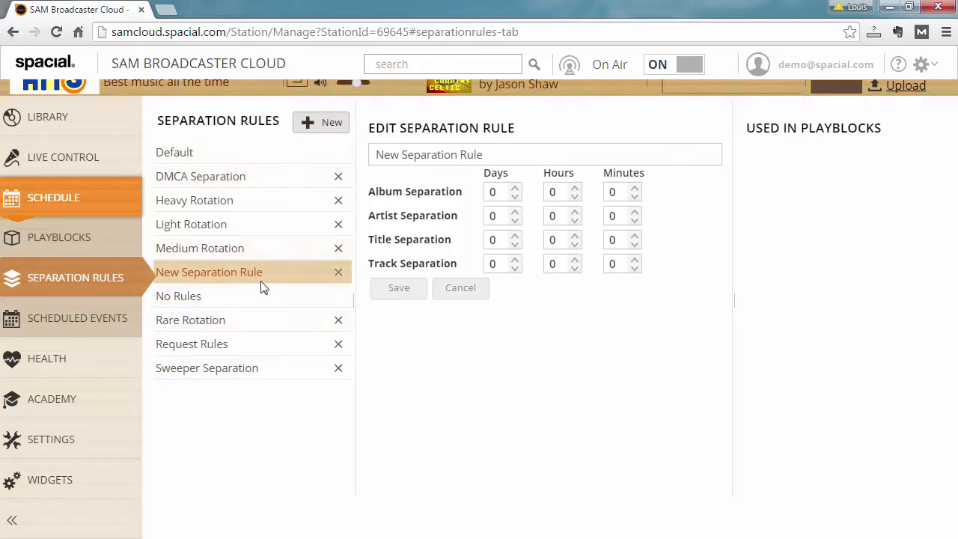
pyautogui.moveTo(498, 154); pyautogui.dragTo(271, 148)
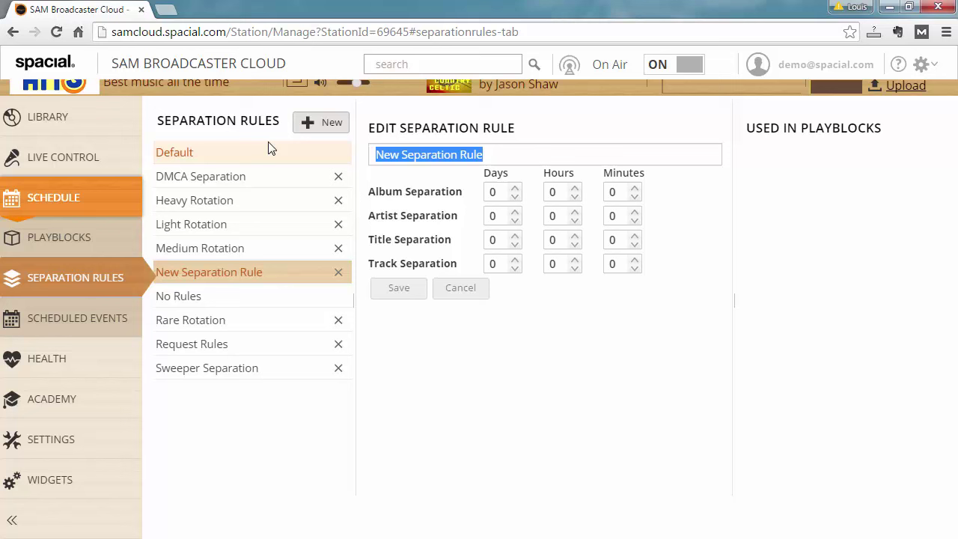
pyautogui.write('Test ')
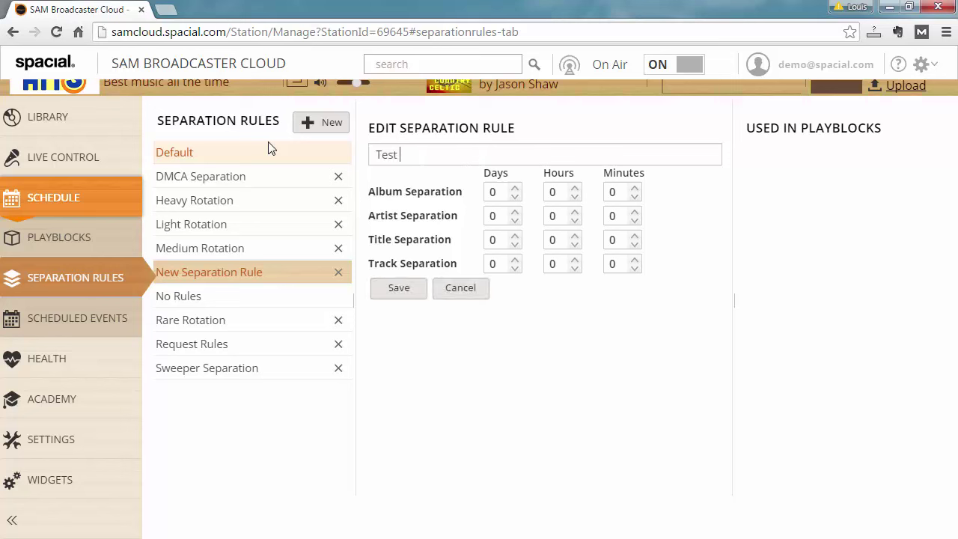
pyautogui.write('Rule')
# Step: Set album and artist separation to 1 hour, title and track to 5 hours, and save
pyautogui.click(563, 192)
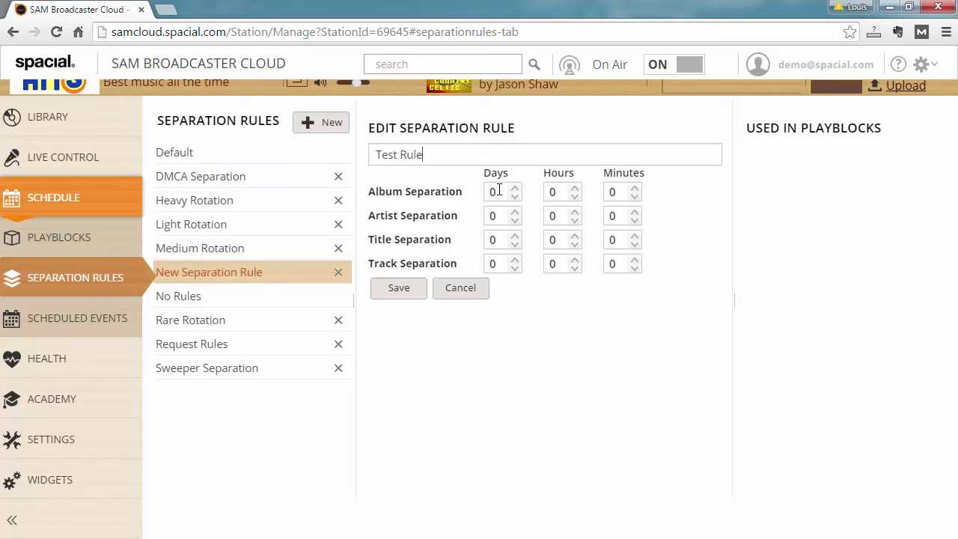
pyautogui.doubleClick(551, 192)
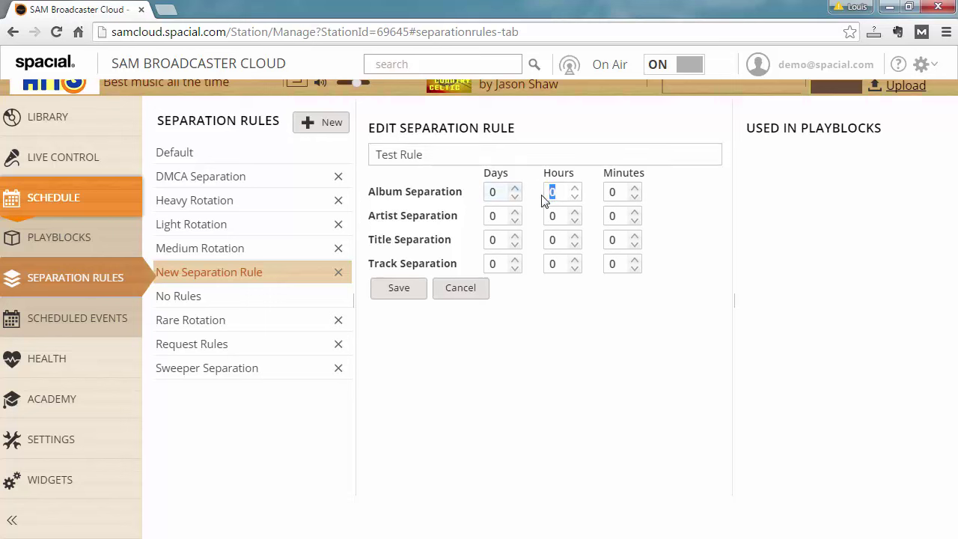
pyautogui.write('1')
pyautogui.doubleClick(554, 216)
pyautogui.write('1')
pyautogui.doubleClick(566, 216)
pyautogui.doubleClick(552, 240)
pyautogui.write('5')
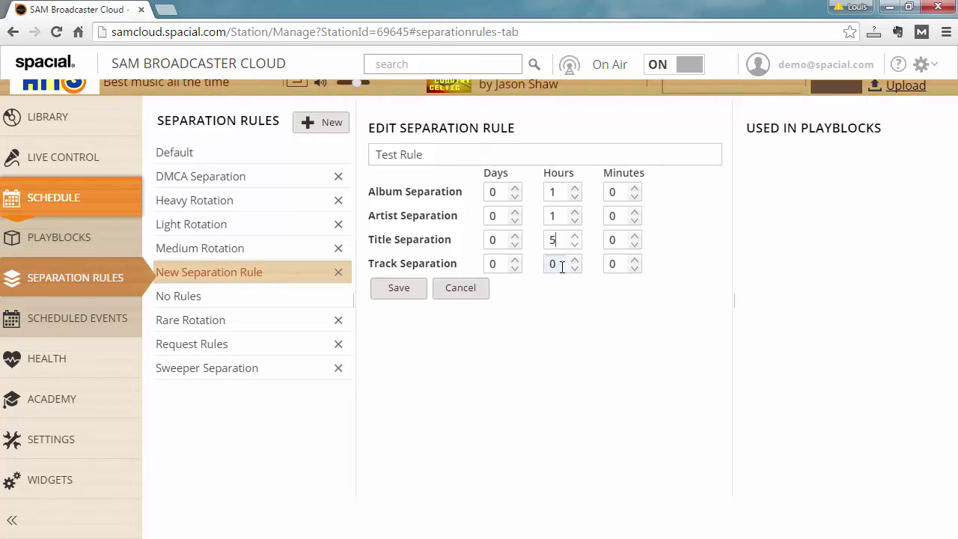
pyautogui.doubleClick(560, 265)
pyautogui.write('5')
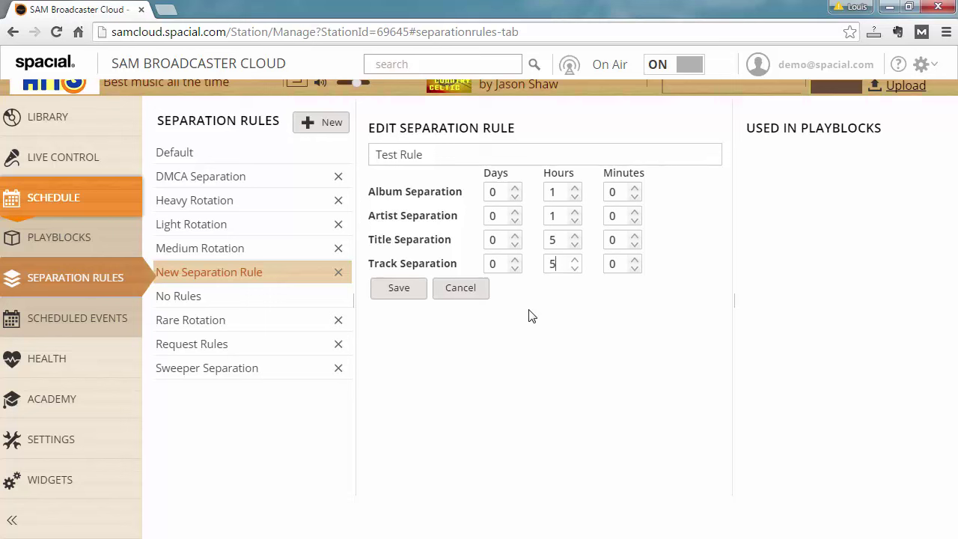
pyautogui.click(413, 292)
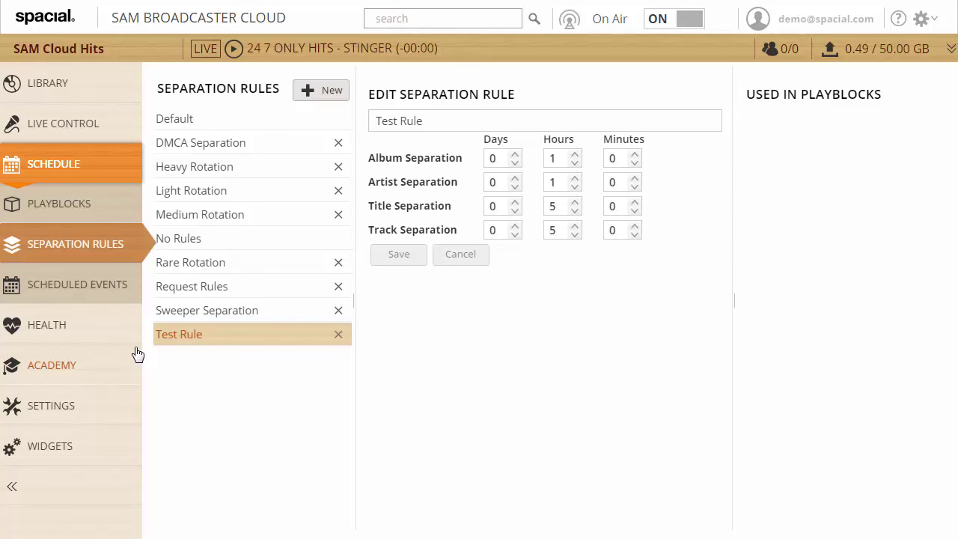
# Step: Return to the Playblocks page showing the Default playblock
pyautogui.click(100, 216)
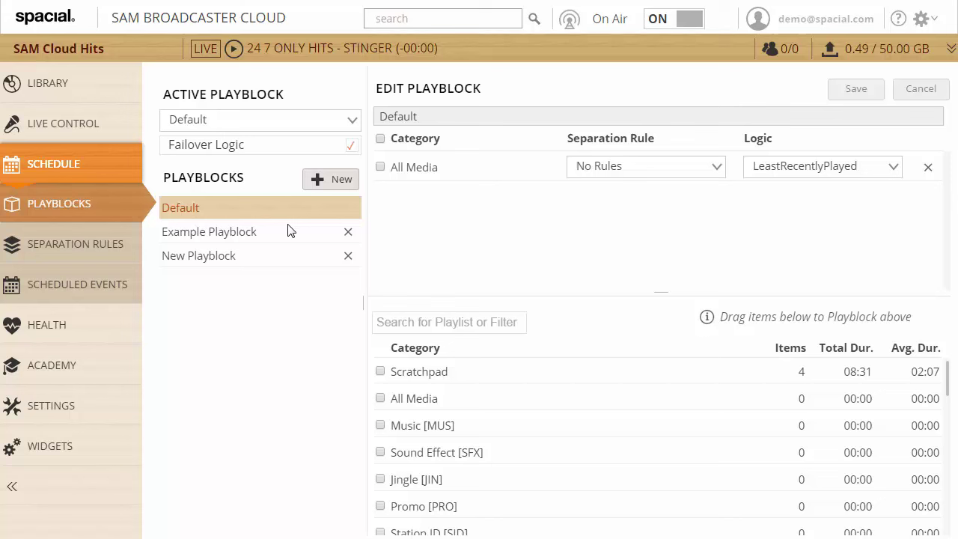
# Step: Open the Library page showing the 80s music playlist, queue and history
pyautogui.click(111, 94)
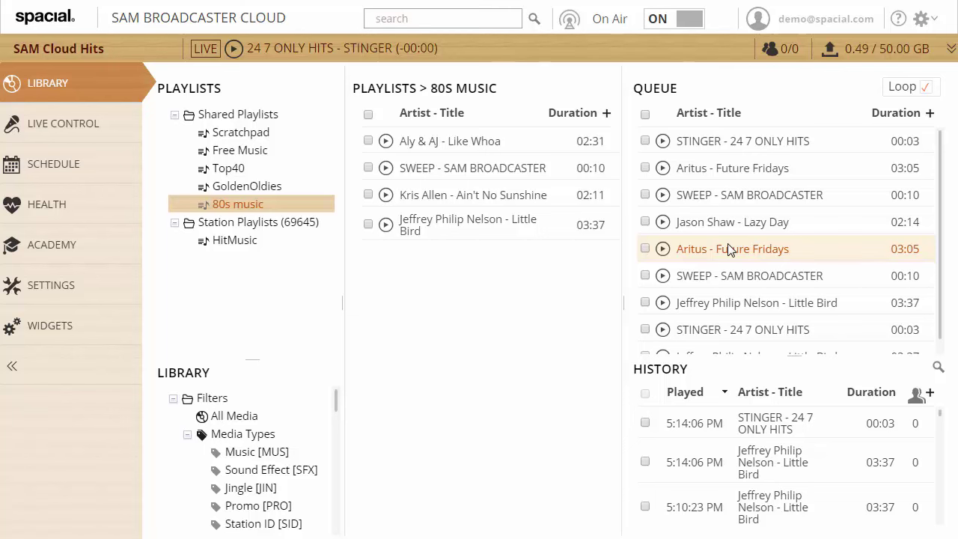
# Step: Back on Playblocks, keep Default as the active playblock with Failover Logic enabled
pyautogui.click(69, 167)
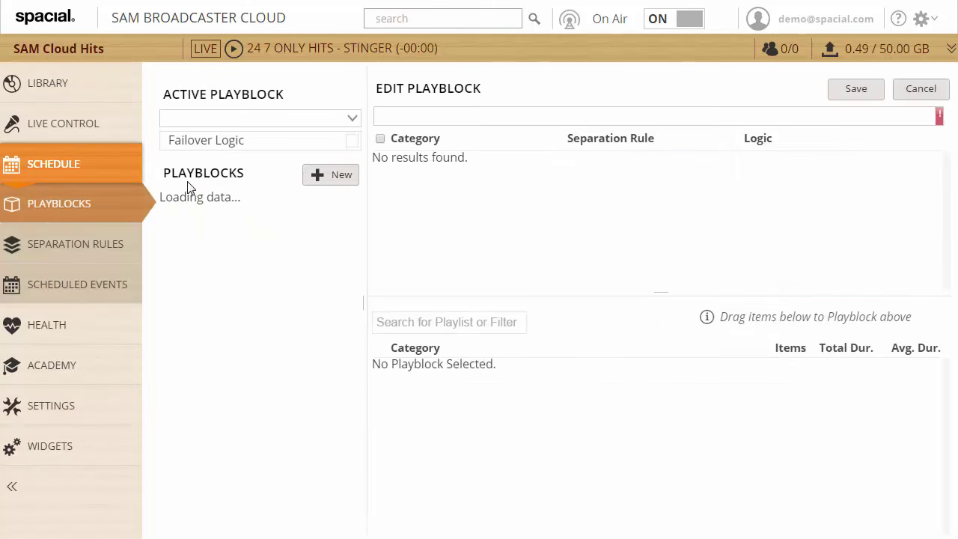
pyautogui.click(276, 125)
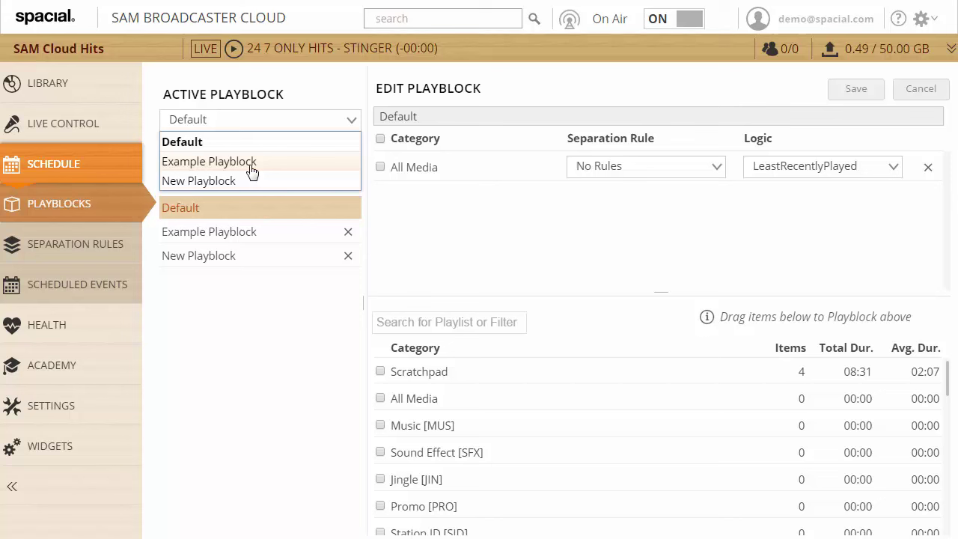
pyautogui.click(324, 102)
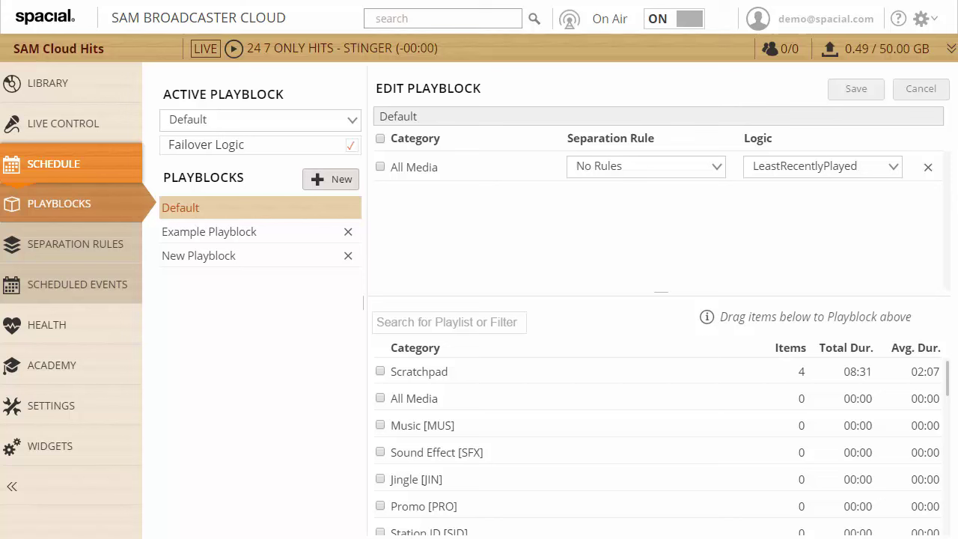
pyautogui.click(351, 146)
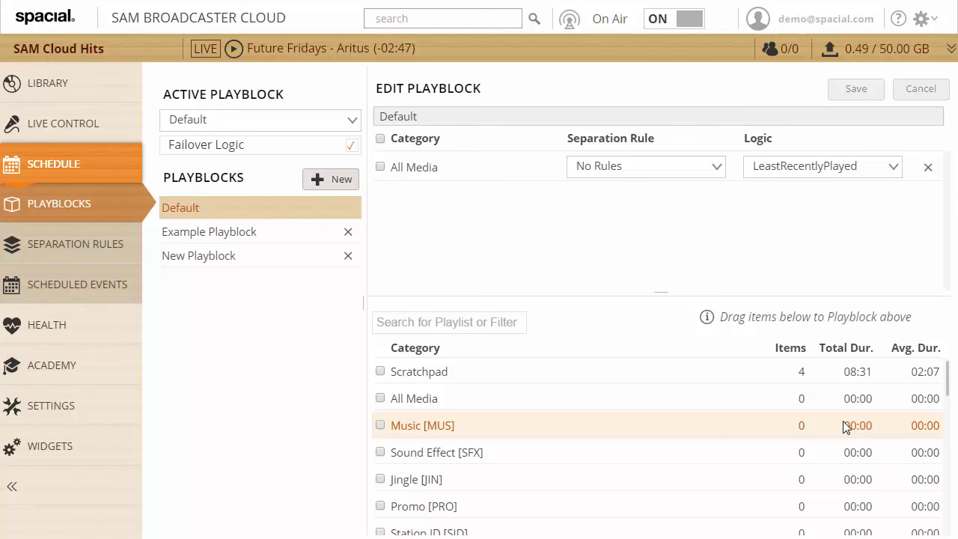
# Step: Add a new playblock and rename New Playblock0 to 'Test Playblock'
pyautogui.click(335, 184)
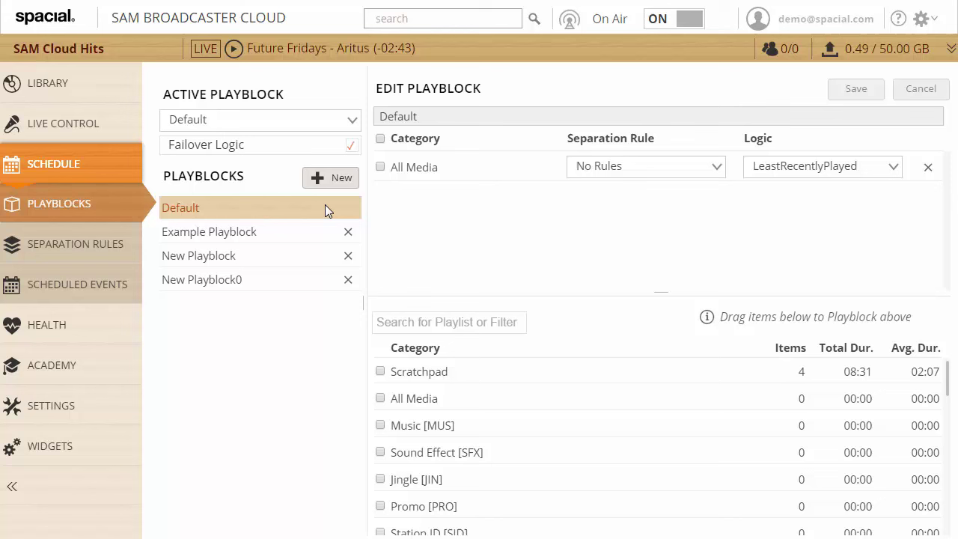
pyautogui.click(272, 279)
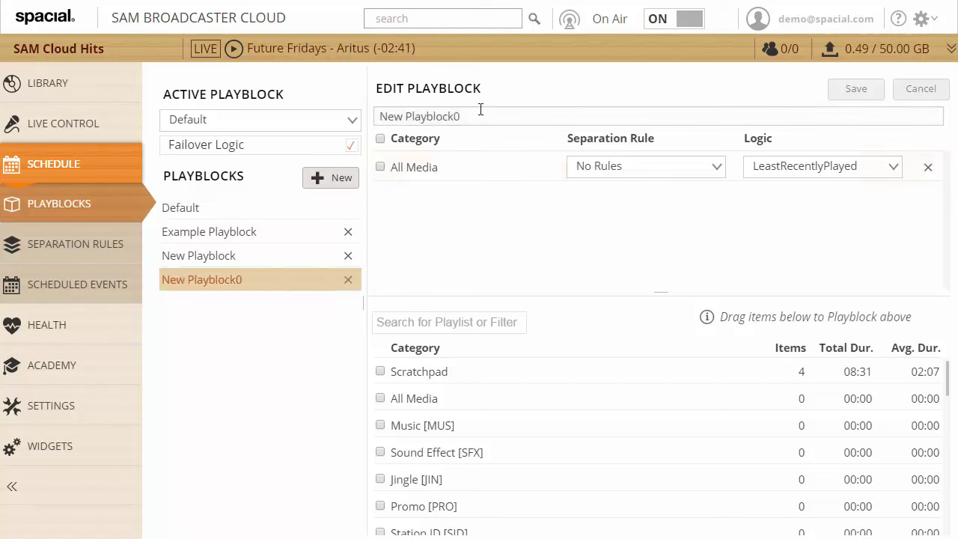
pyautogui.moveTo(479, 112); pyautogui.dragTo(284, 112)
pyautogui.write('Tes')
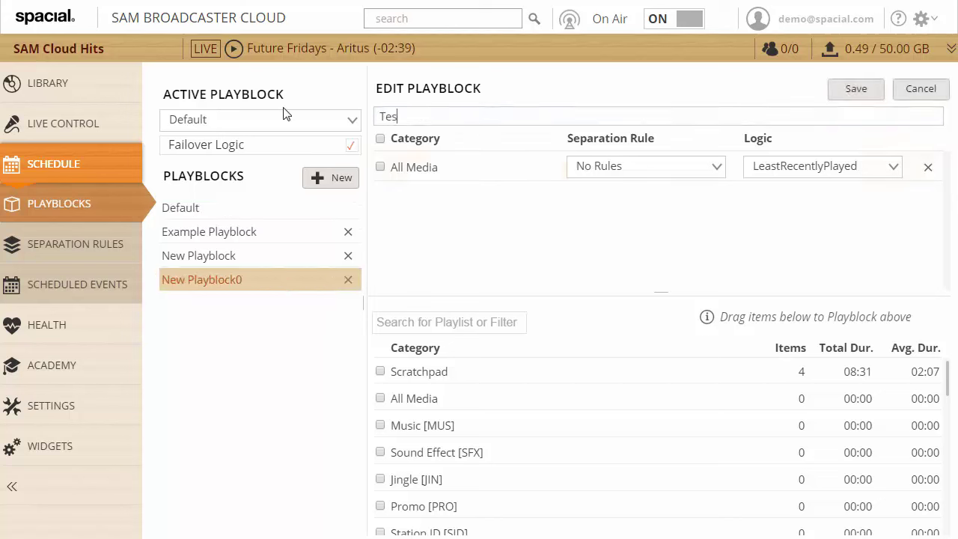
pyautogui.write('t Playblock')
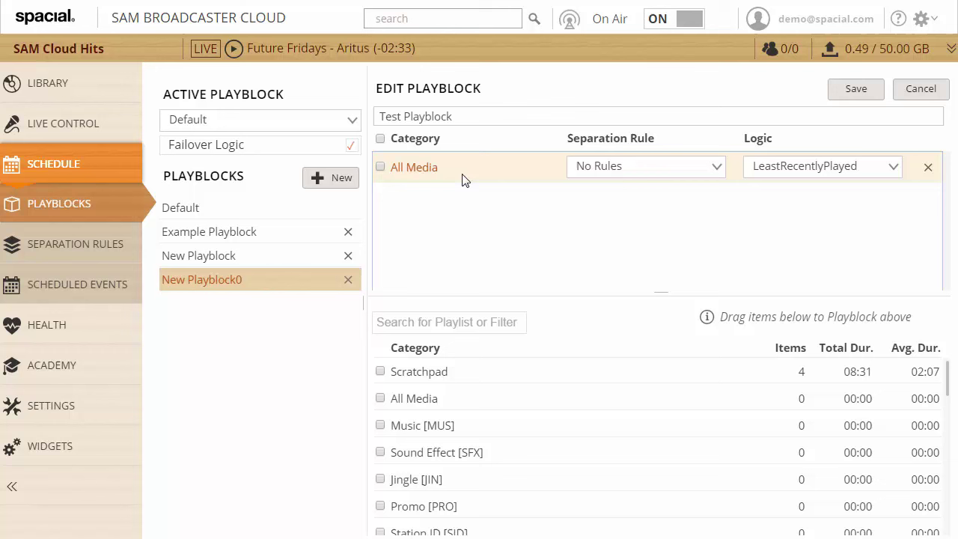
# Step: Swap All Media for the Top40, 80s music, Station ID [SID] and Commercial [COM] categories
pyautogui.click(929, 169)
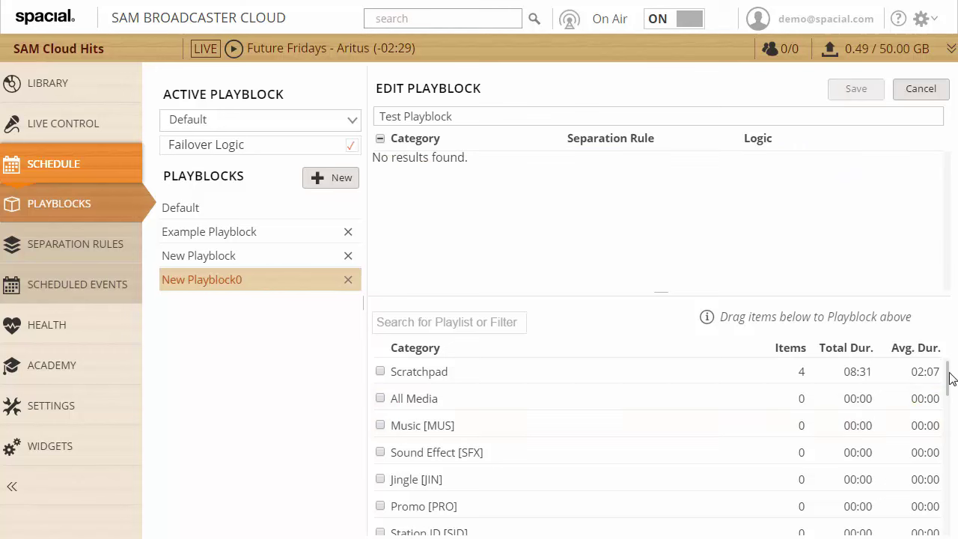
pyautogui.moveTo(948, 381); pyautogui.dragTo(943, 532)
pyautogui.click(440, 520)
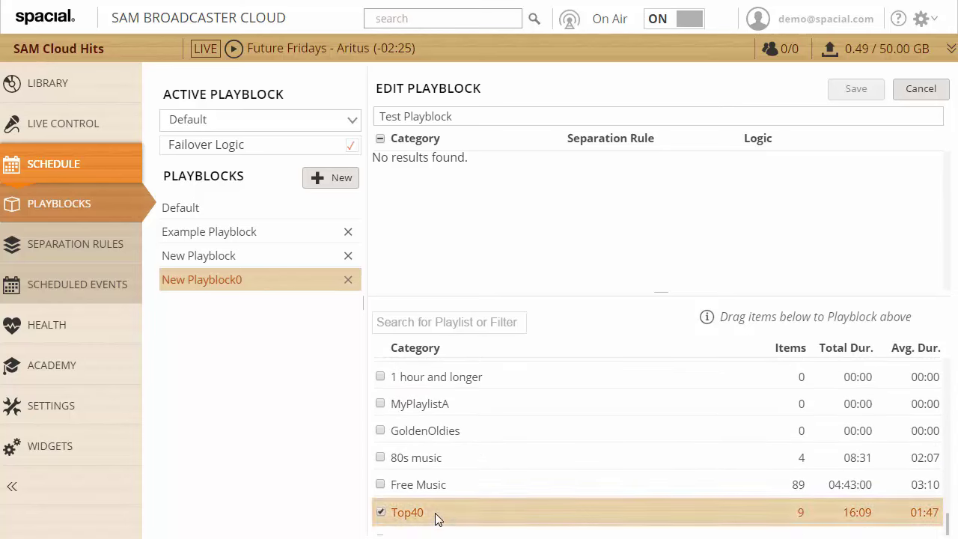
pyautogui.click(396, 458)
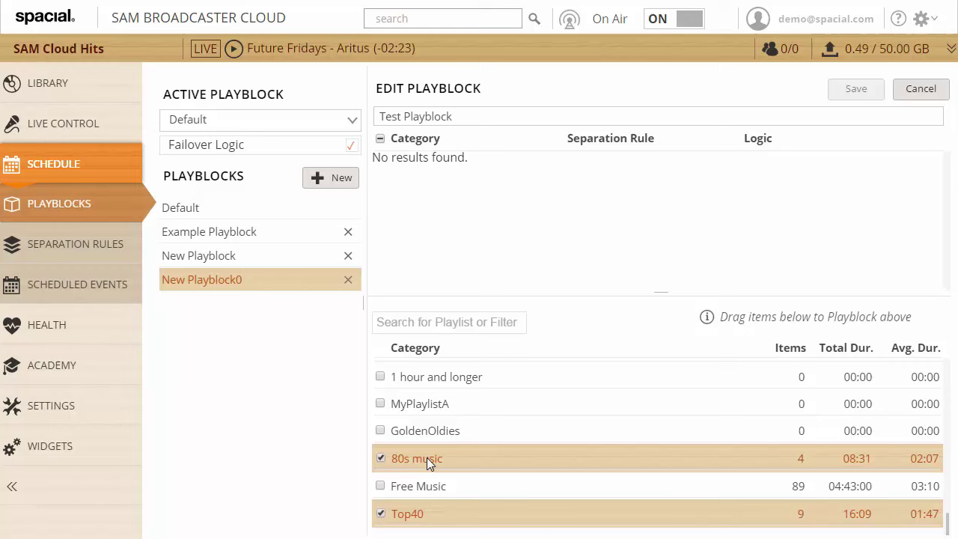
pyautogui.moveTo(427, 458); pyautogui.dragTo(512, 236)
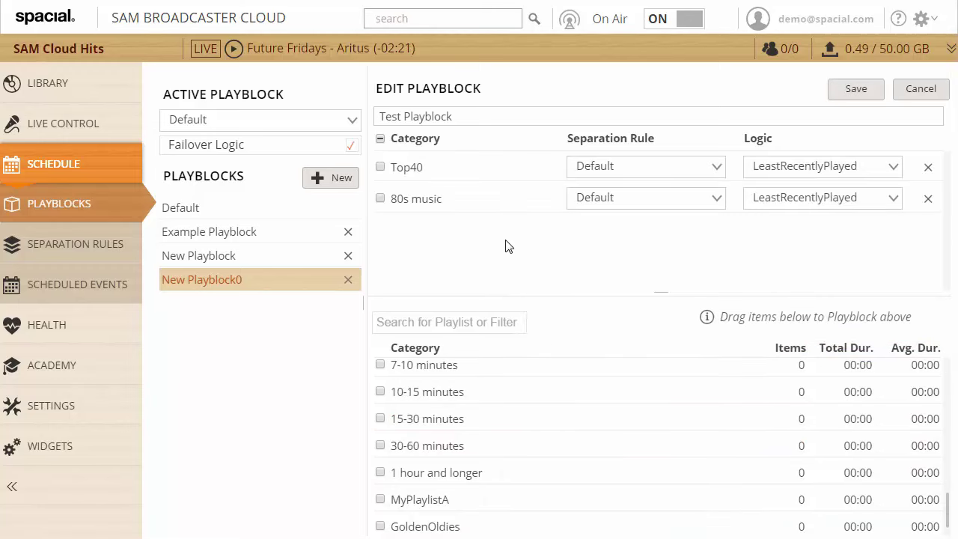
pyautogui.moveTo(950, 522); pyautogui.dragTo(949, 395)
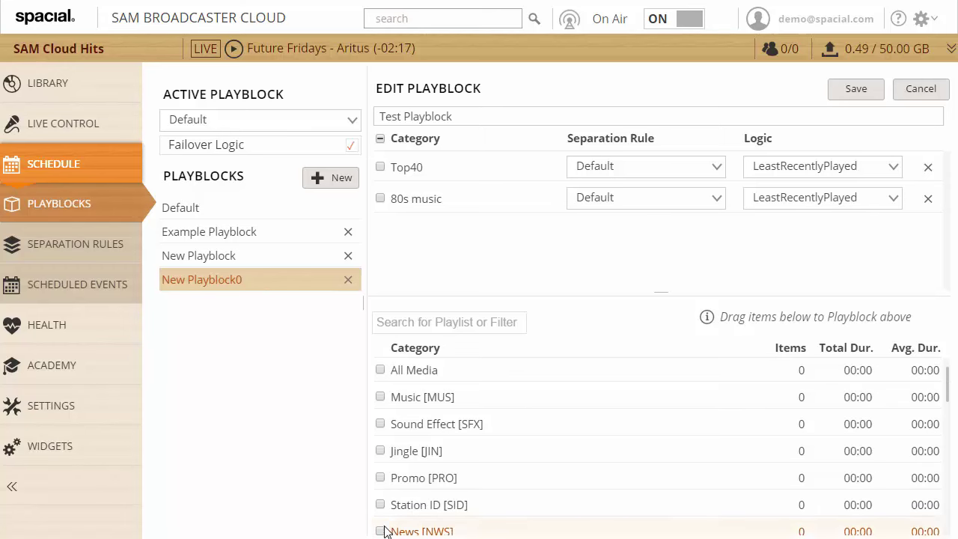
pyautogui.moveTo(429, 509); pyautogui.dragTo(499, 189)
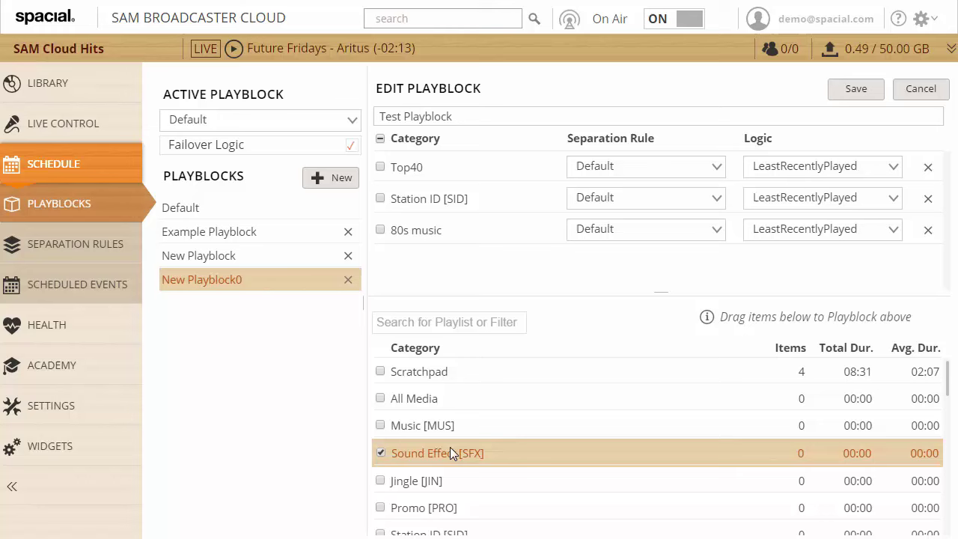
pyautogui.scroll(-2, 449, 453)
pyautogui.moveTo(455, 441); pyautogui.dragTo(517, 258)
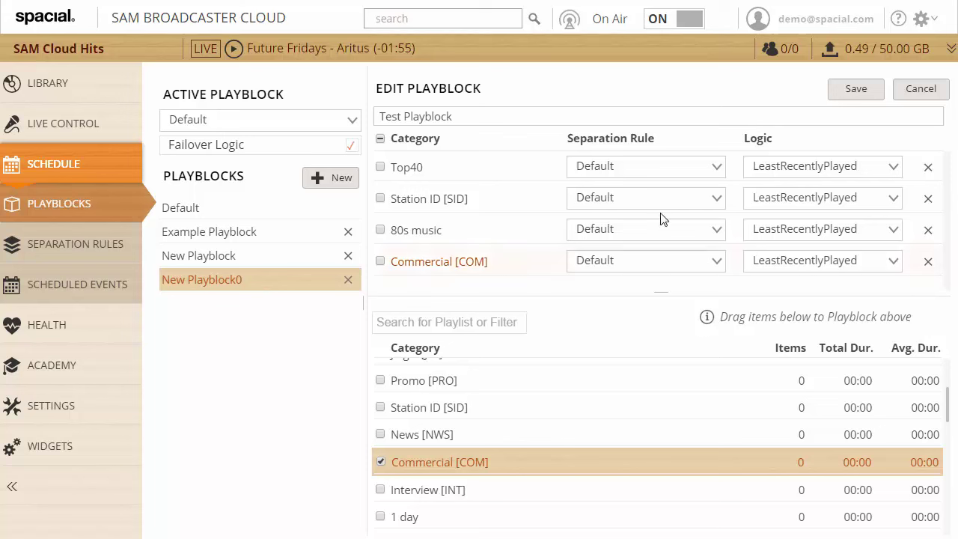
# Step: Set Top40 to Heavy Rotation/Random and Station ID to Sweeper Separation/Weighted
pyautogui.click(681, 171)
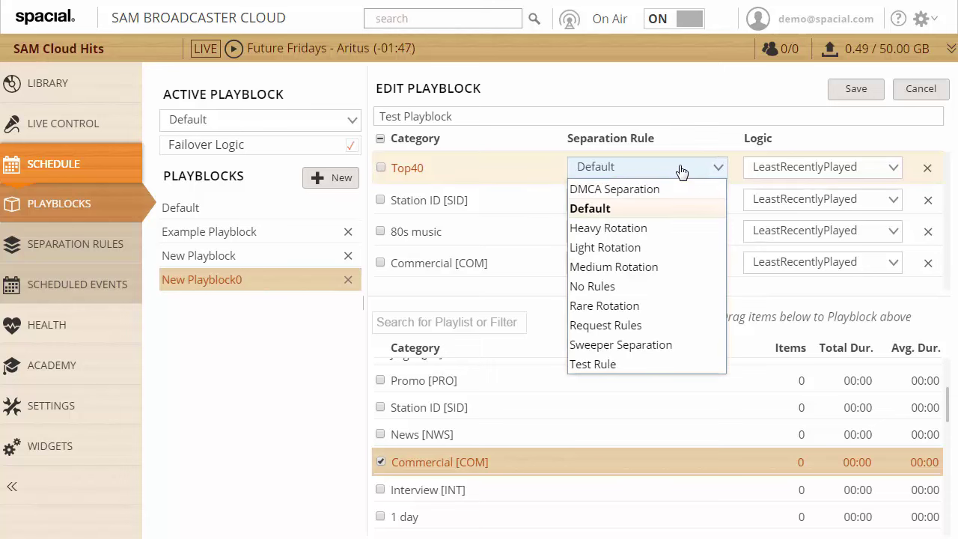
pyautogui.click(663, 228)
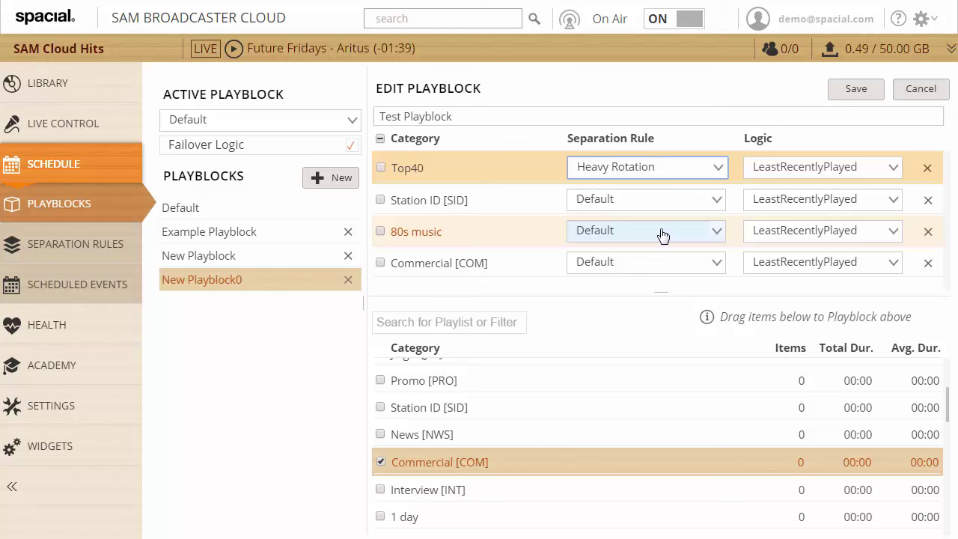
pyautogui.click(814, 175)
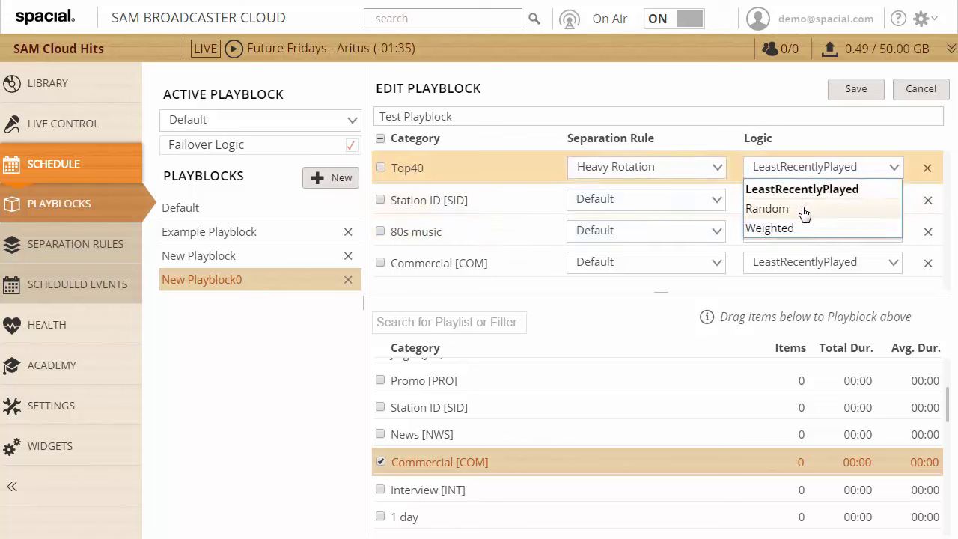
pyautogui.click(805, 211)
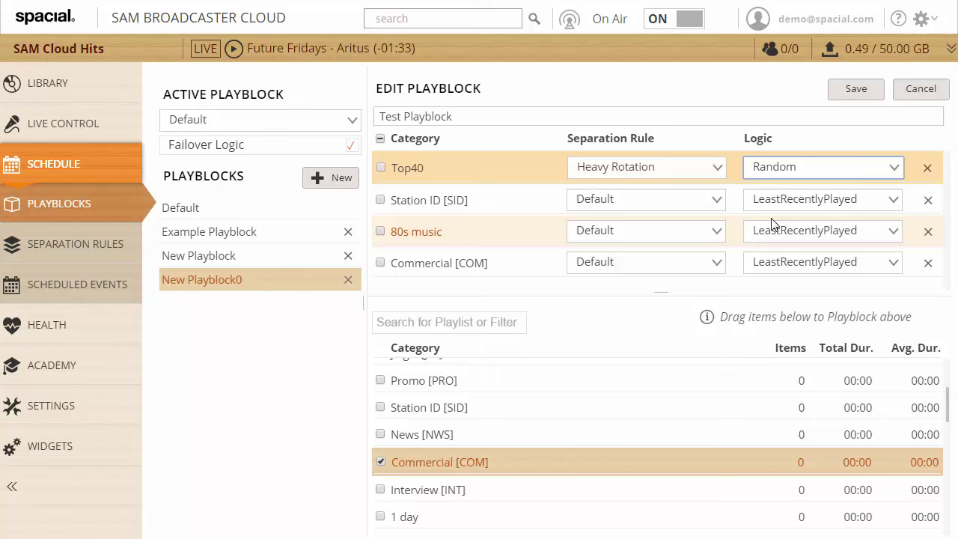
pyautogui.click(684, 201)
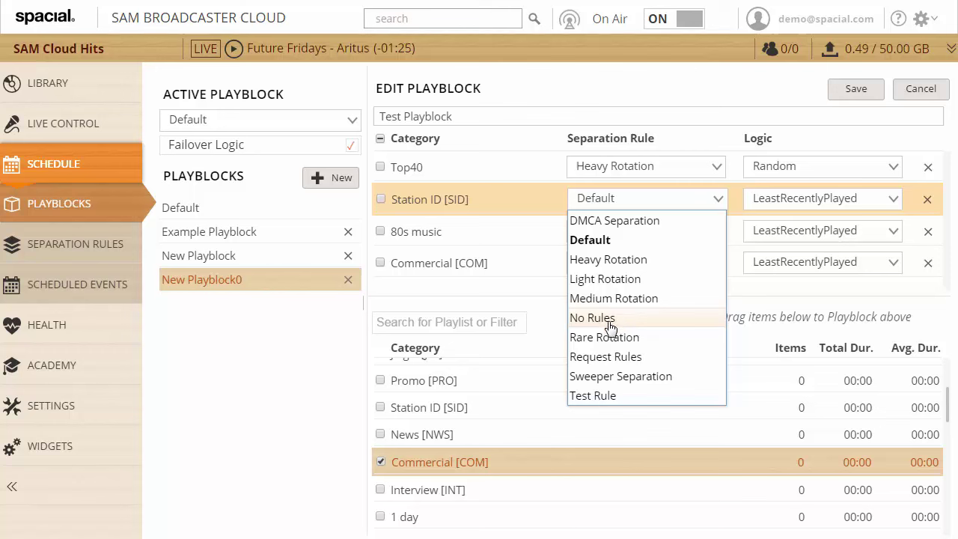
pyautogui.click(611, 377)
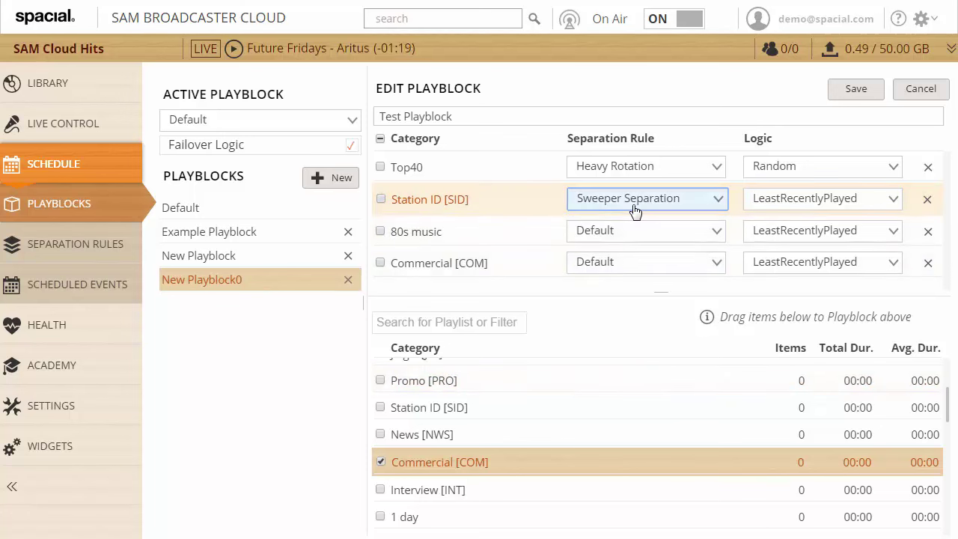
pyautogui.click(835, 206)
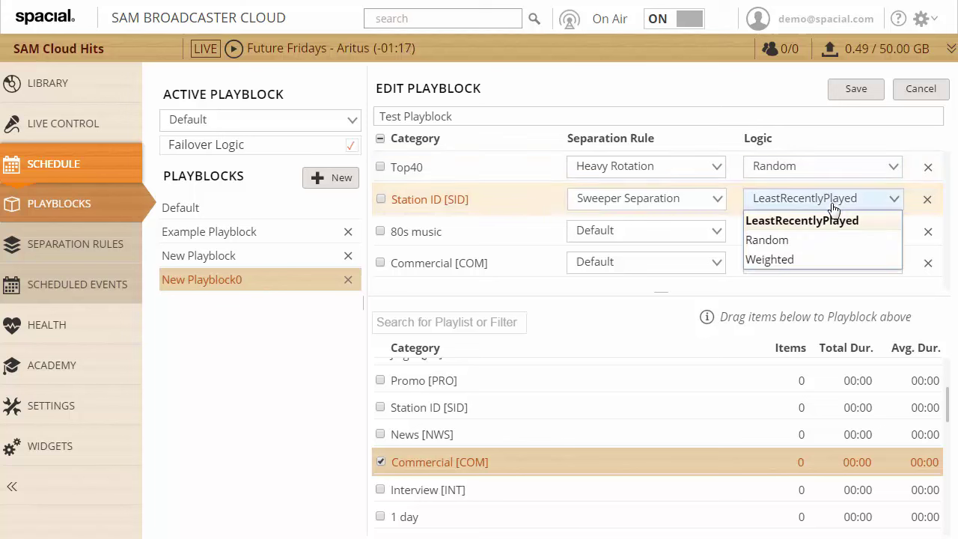
pyautogui.click(802, 260)
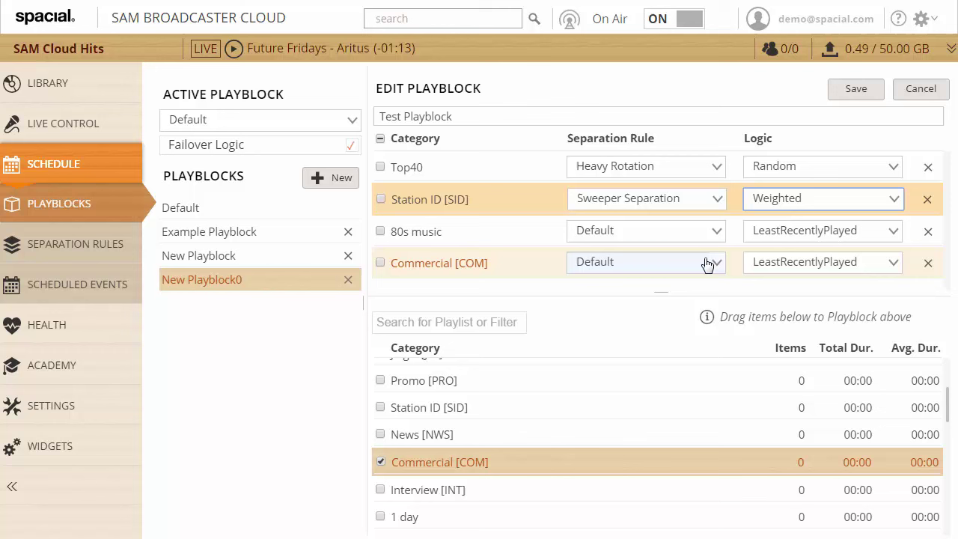
# Step: Set 80s music to Rare Rotation/LeastRecentlyPlayed and Commercial to Sweeper Separation/Weighted
pyautogui.click(603, 236)
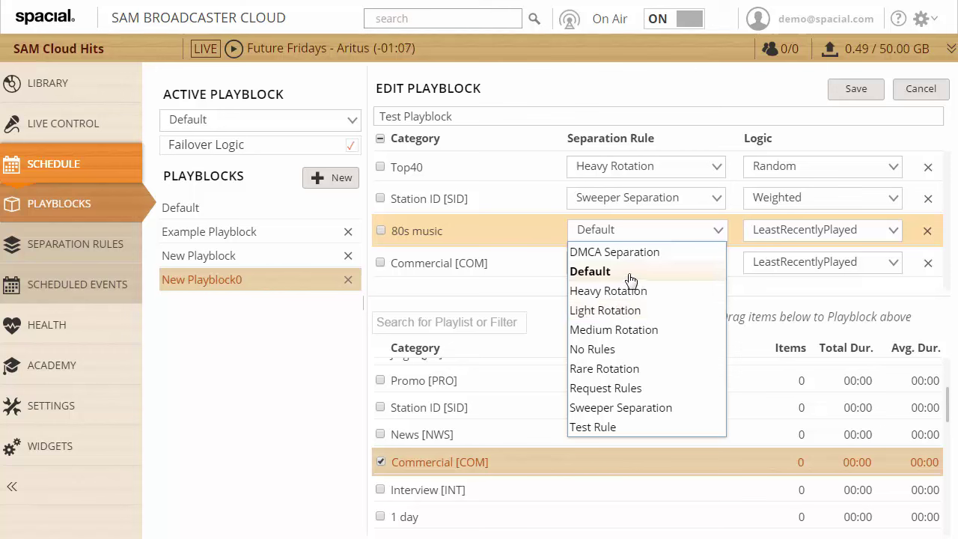
pyautogui.click(621, 370)
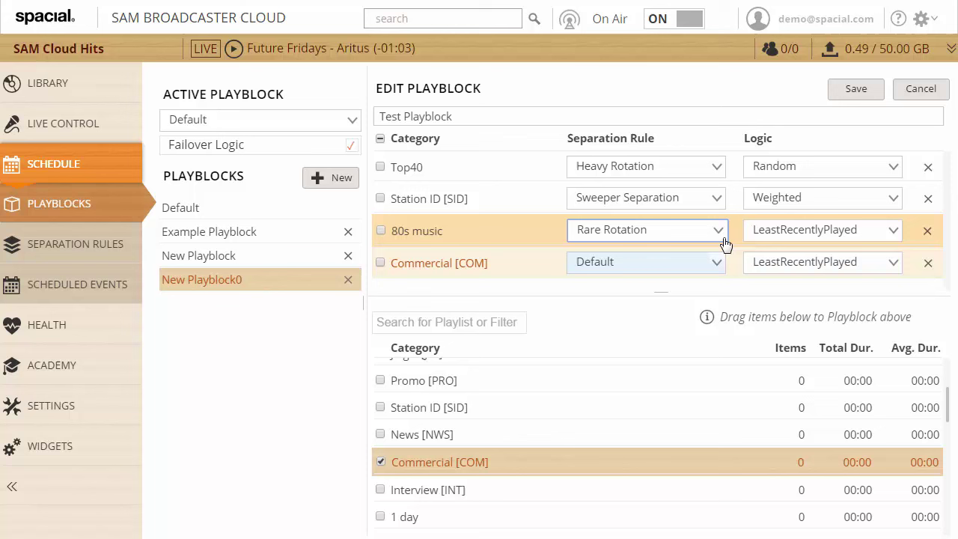
pyautogui.click(820, 232)
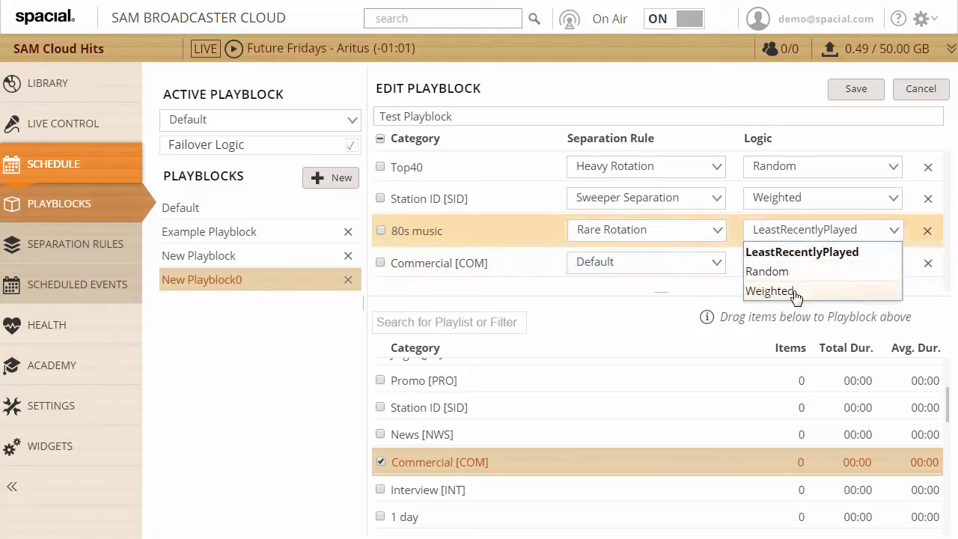
pyautogui.click(824, 255)
pyautogui.click(629, 263)
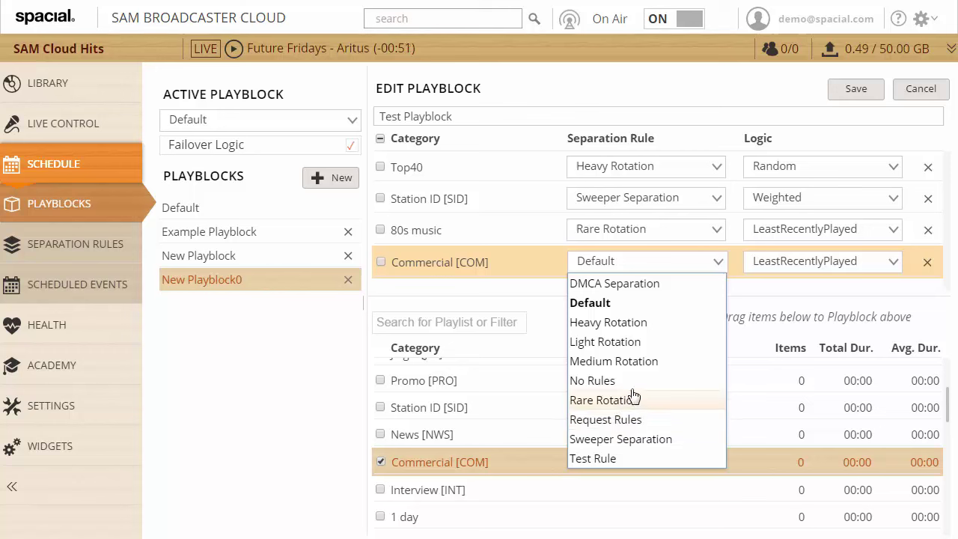
pyautogui.click(626, 441)
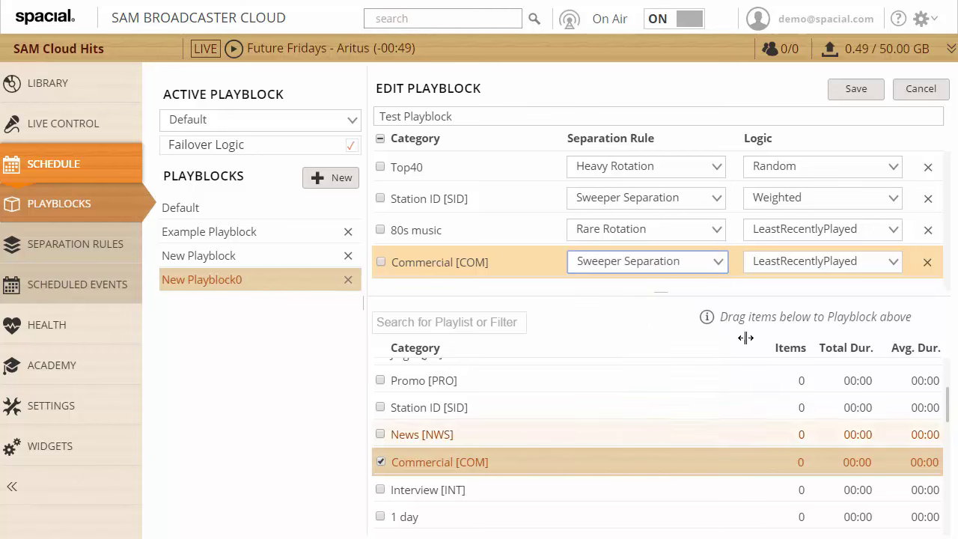
pyautogui.click(827, 267)
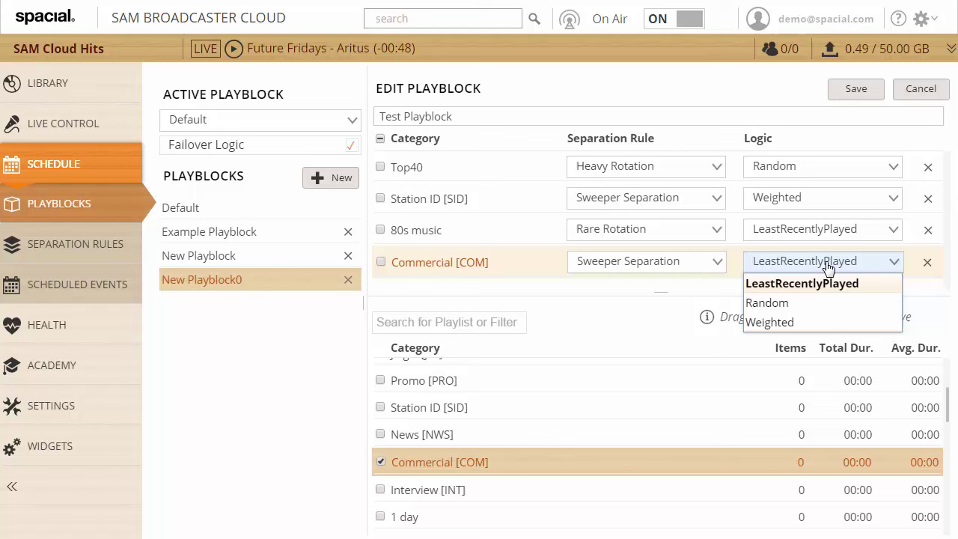
pyautogui.click(790, 324)
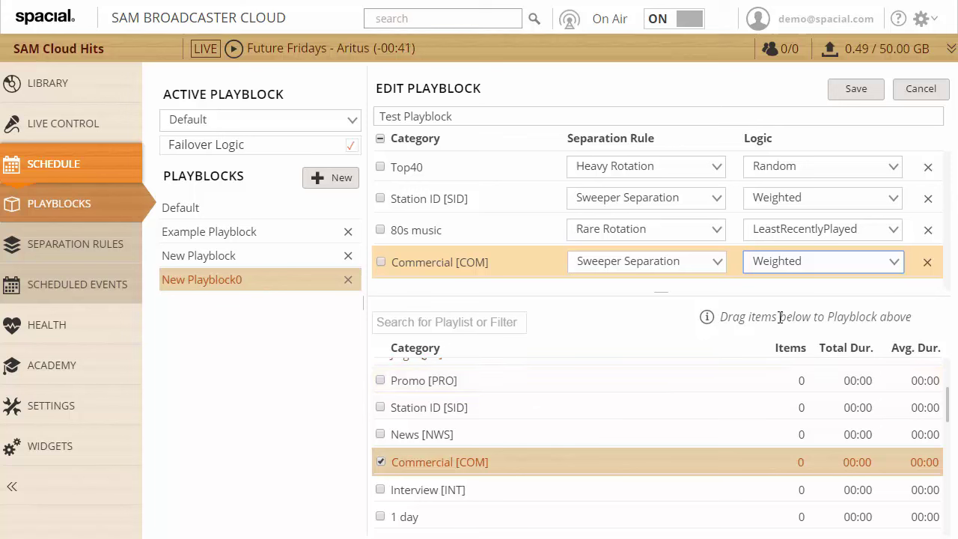
# Step: Save Test Playblock and select it as the Active Playblock
pyautogui.click(866, 83)
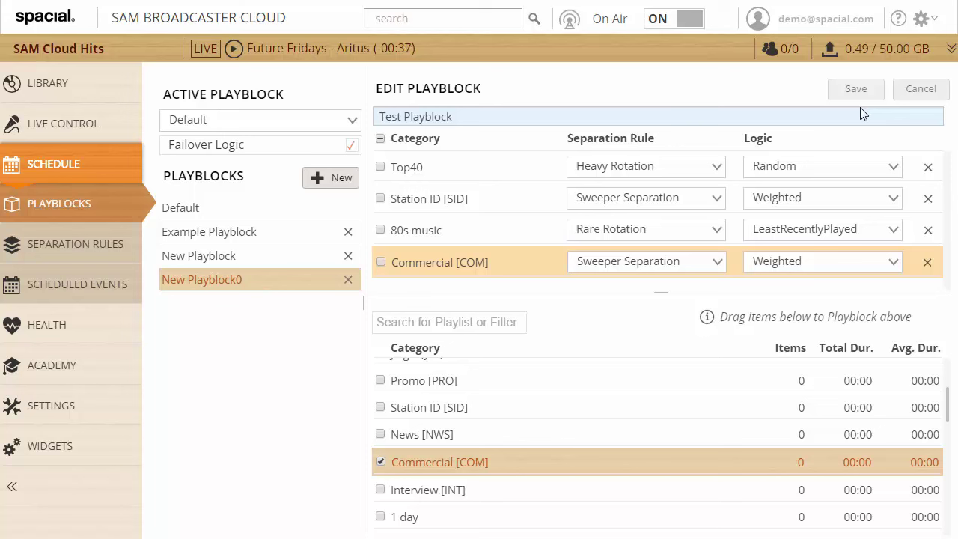
pyautogui.click(303, 125)
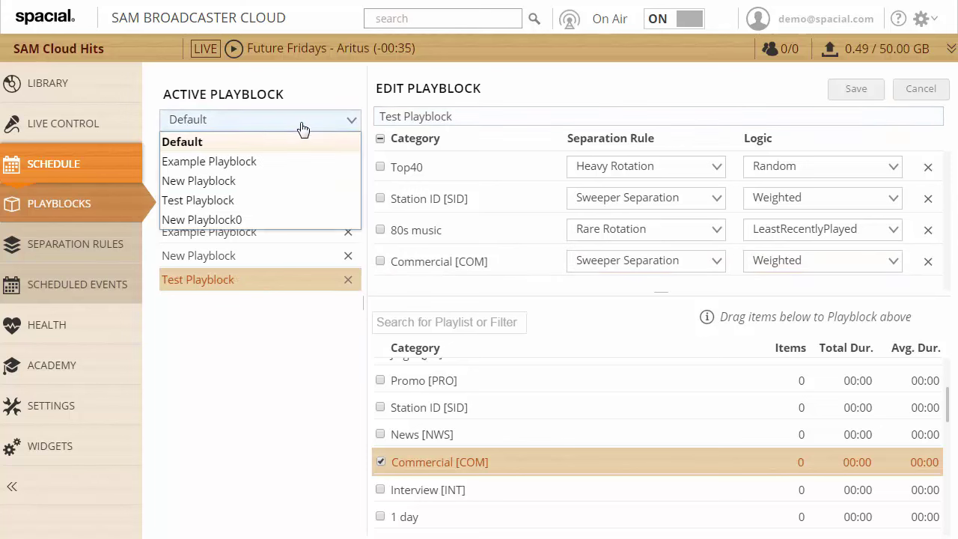
pyautogui.click(353, 112)
pyautogui.click(294, 127)
pyautogui.click(216, 202)
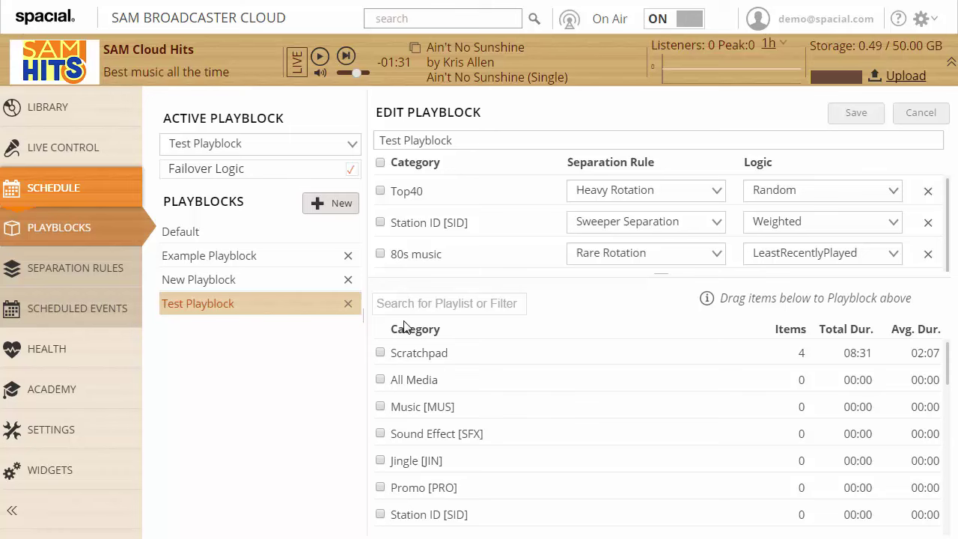
# Step: In the Library, skip playback ahead so Aly & AJ's 'Like Whoa' is on air
pyautogui.click(93, 112)
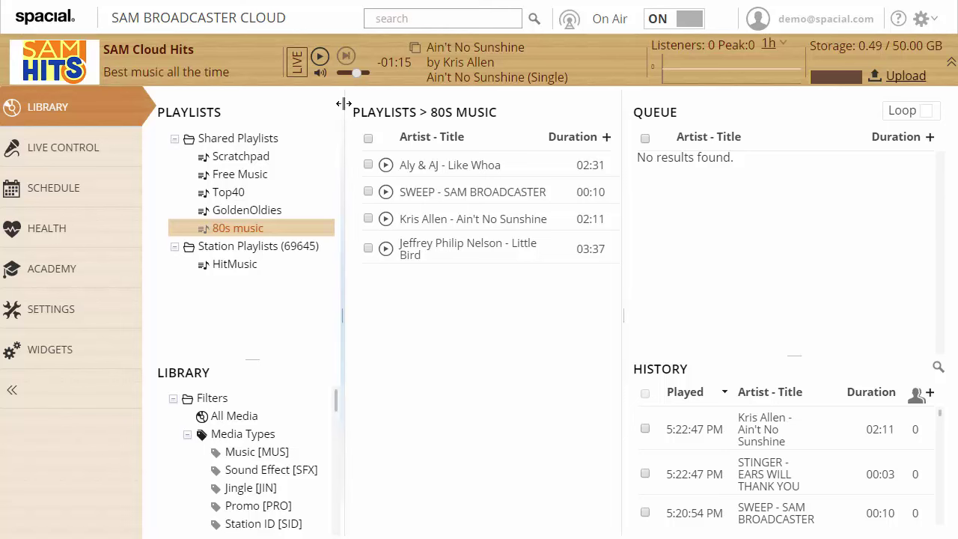
pyautogui.click(346, 56)
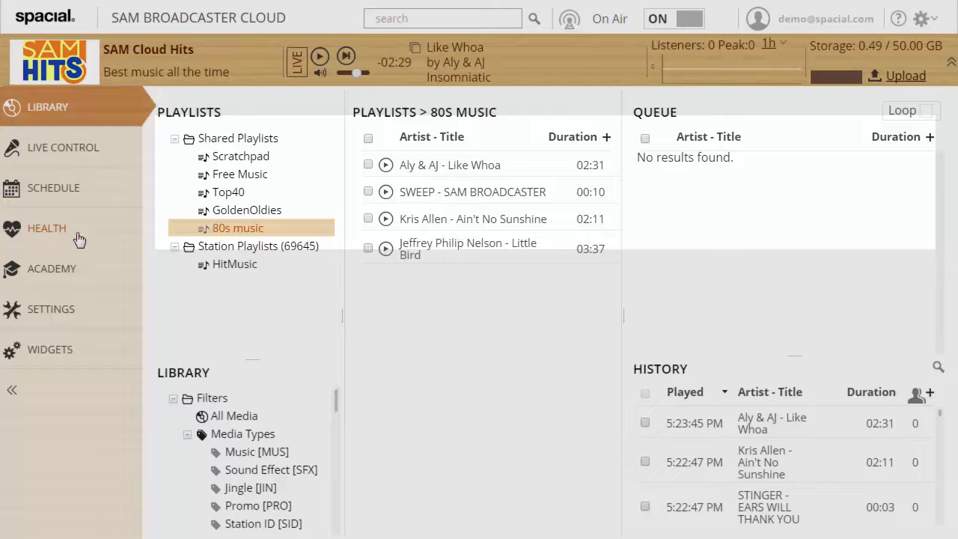
# Step: Show the Health log with Test Playblock's failures to pick Station ID, Top40 and Commercial tracks
pyautogui.click(78, 237)
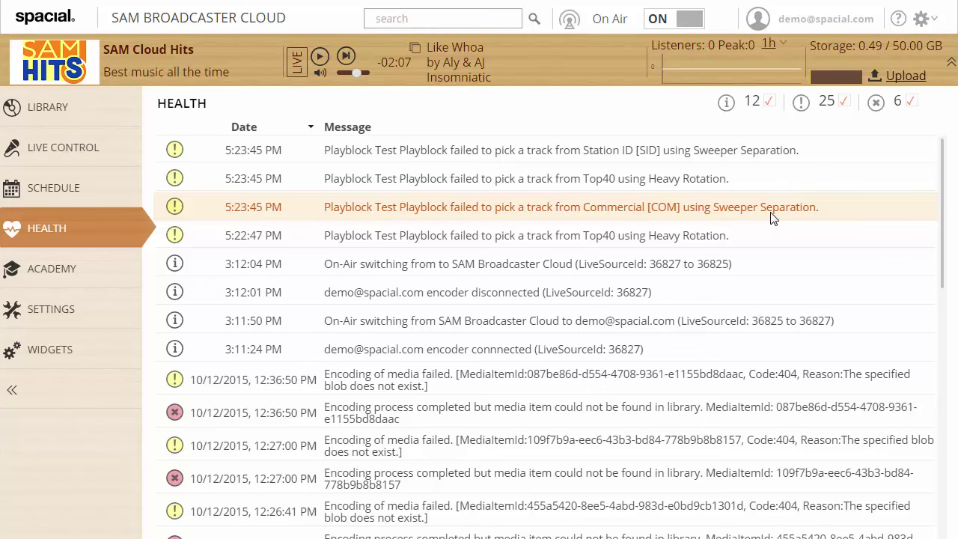
# Step: Browse Jingle [JIN] and the empty Commercial [COM] media types, then show the nine-track Top40 playlist
pyautogui.click(30, 107)
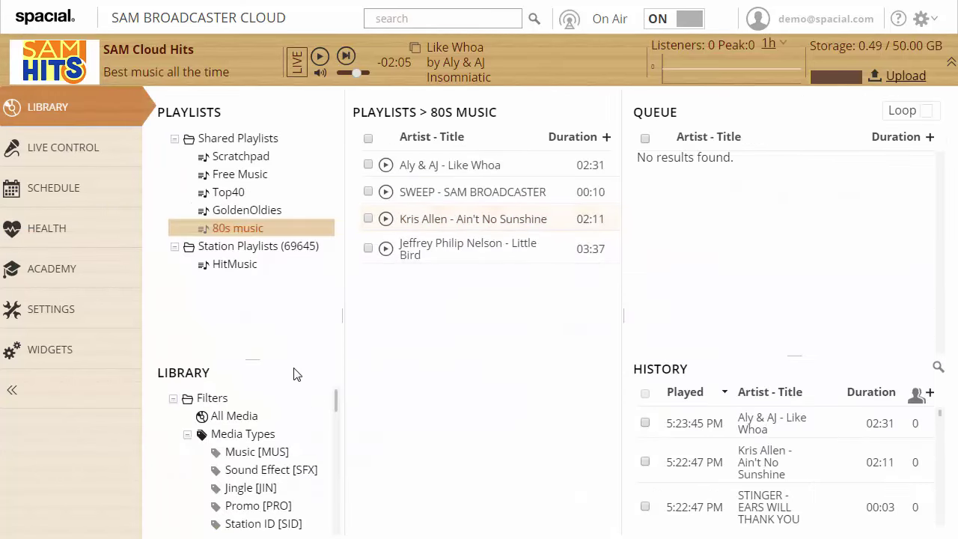
pyautogui.click(272, 487)
pyautogui.scroll(-3, 271, 486)
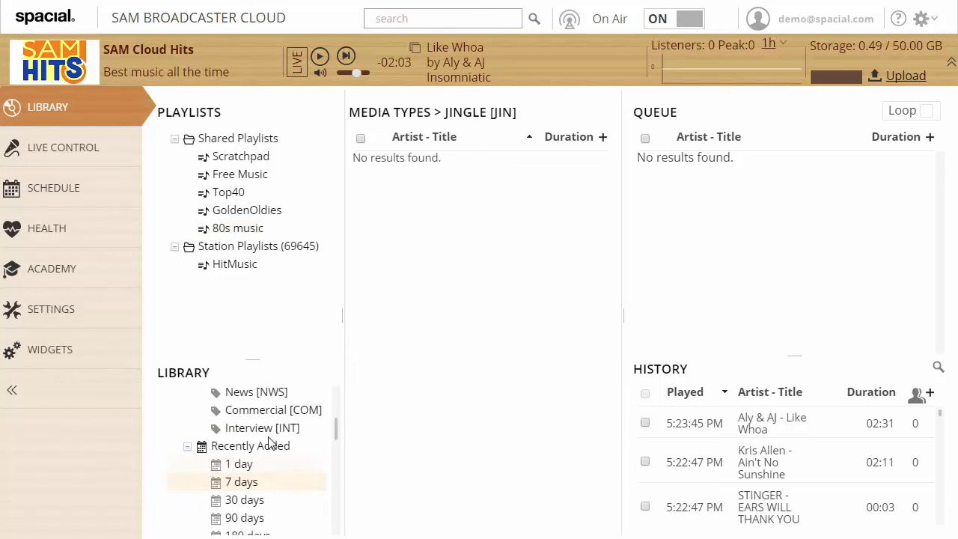
pyautogui.click(279, 414)
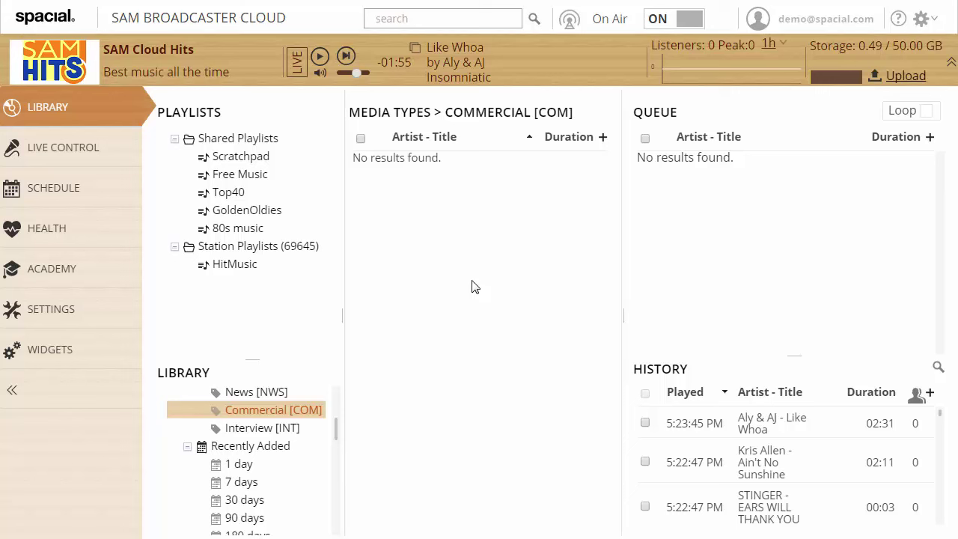
pyautogui.click(228, 195)
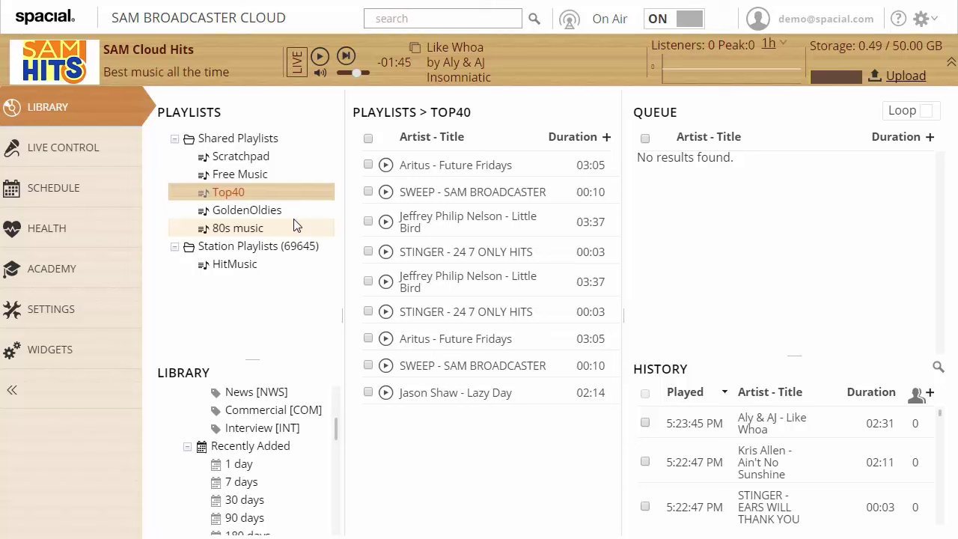
pyautogui.click(461, 225)
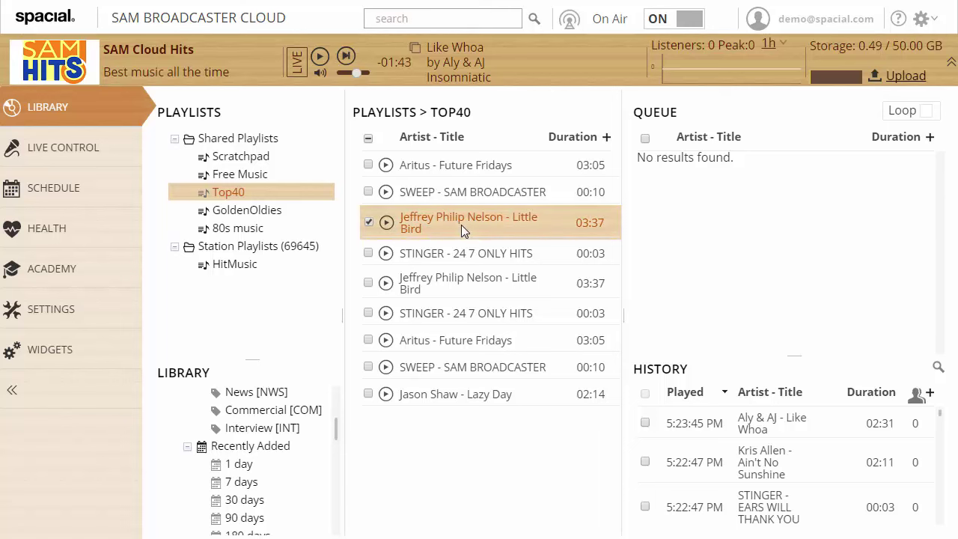
pyautogui.click(452, 286)
pyautogui.click(459, 395)
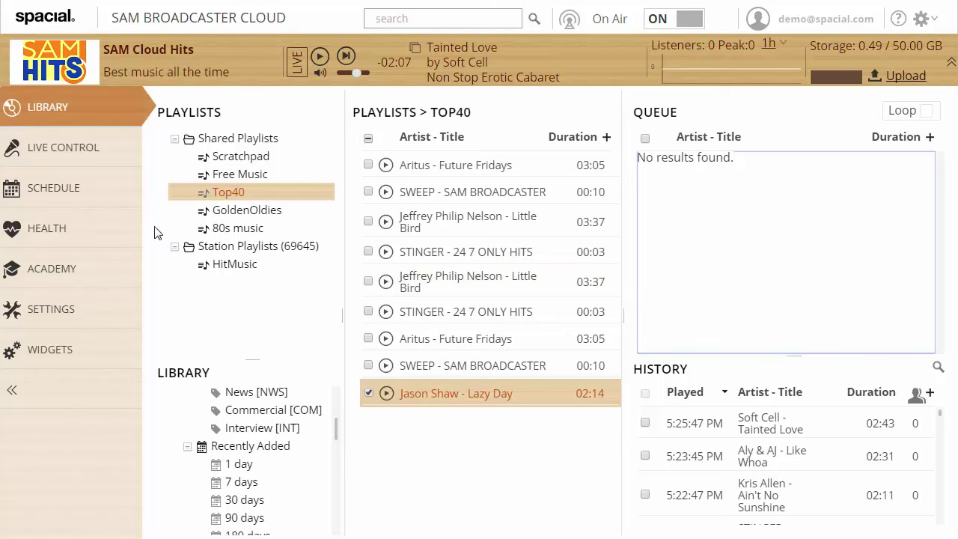
# Step: Add Commercial [COM] to Test Playblock below 80s music, then go back to the Library
pyautogui.click(84, 202)
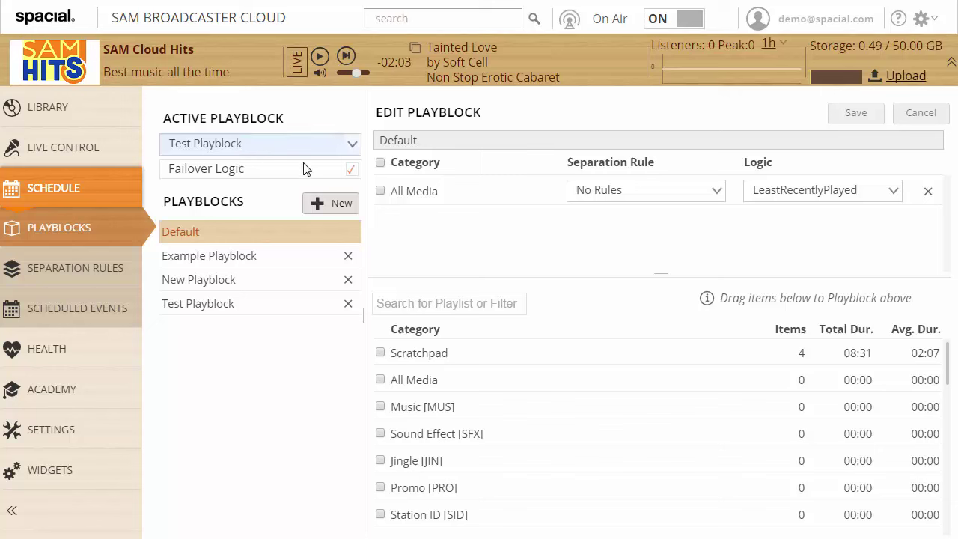
pyautogui.click(250, 305)
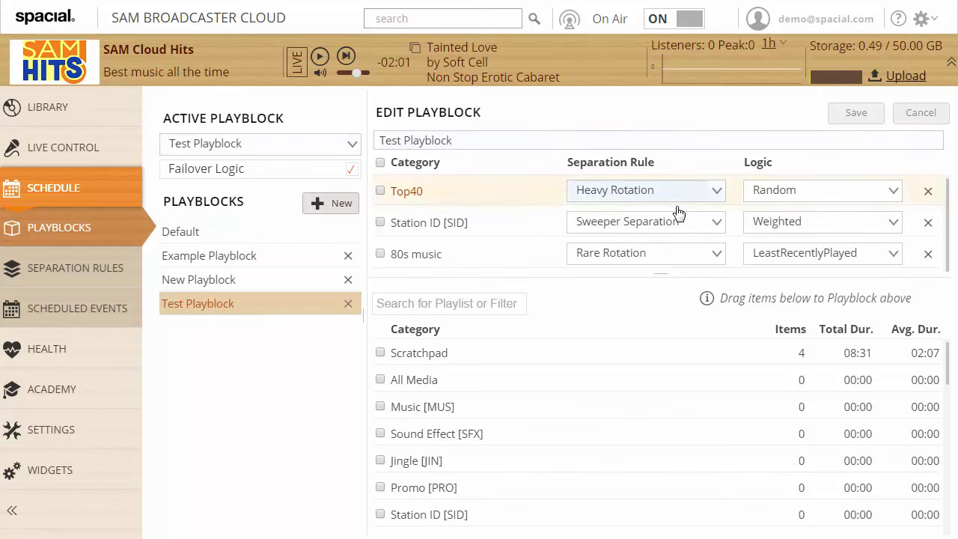
pyautogui.moveTo(773, 298); pyautogui.dragTo(794, 283)
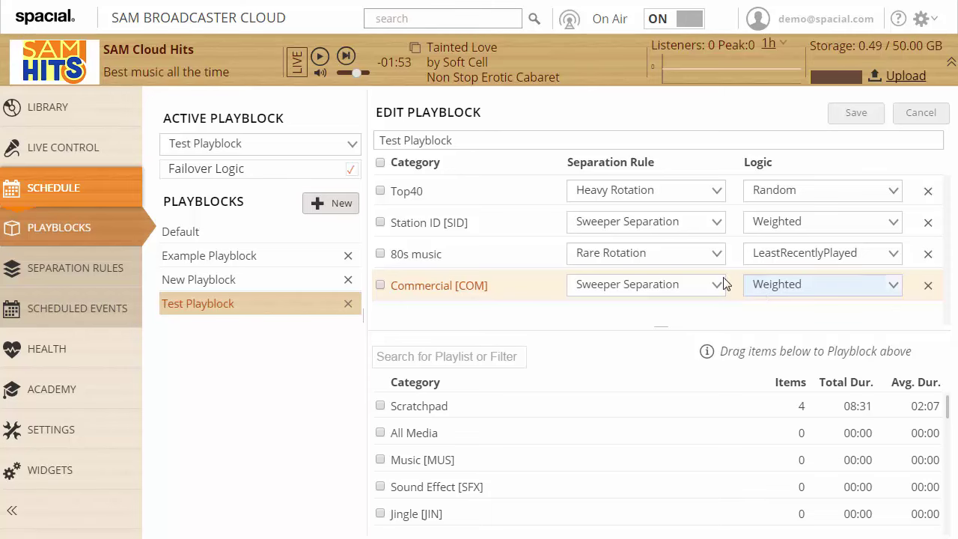
pyautogui.click(39, 107)
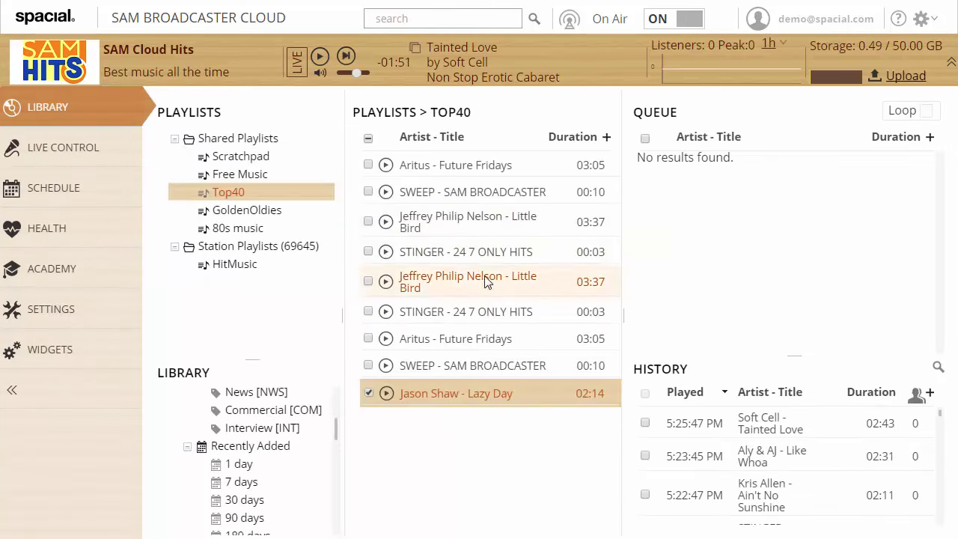
# Step: Edit the STINGER - 24 7 ONLY HITS station ID, dropping its priority from 60 to 15
pyautogui.click(469, 249)
pyautogui.rightClick(470, 250)
pyautogui.click(521, 283)
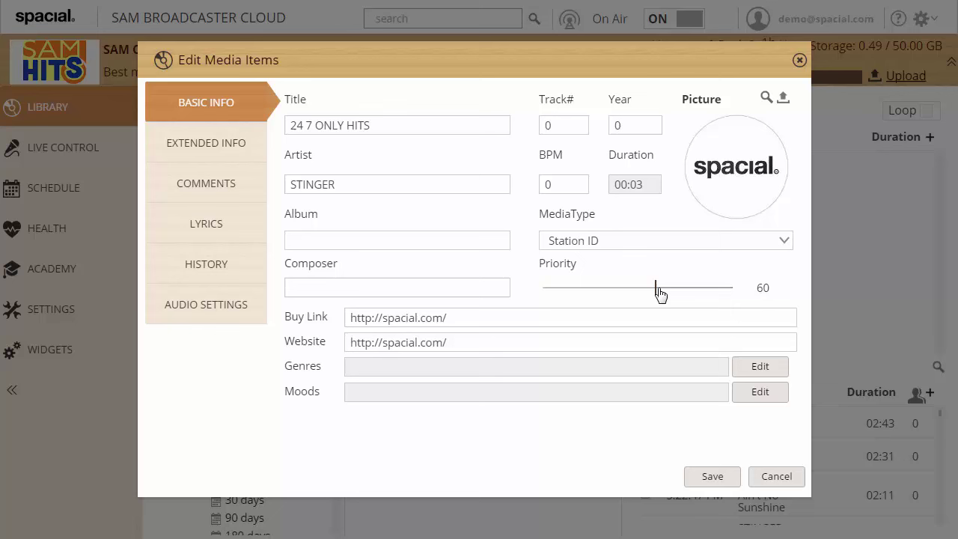
pyautogui.moveTo(659, 294); pyautogui.dragTo(602, 296)
pyautogui.click(575, 292)
pyautogui.moveTo(575, 292); pyautogui.dragTo(571, 294)
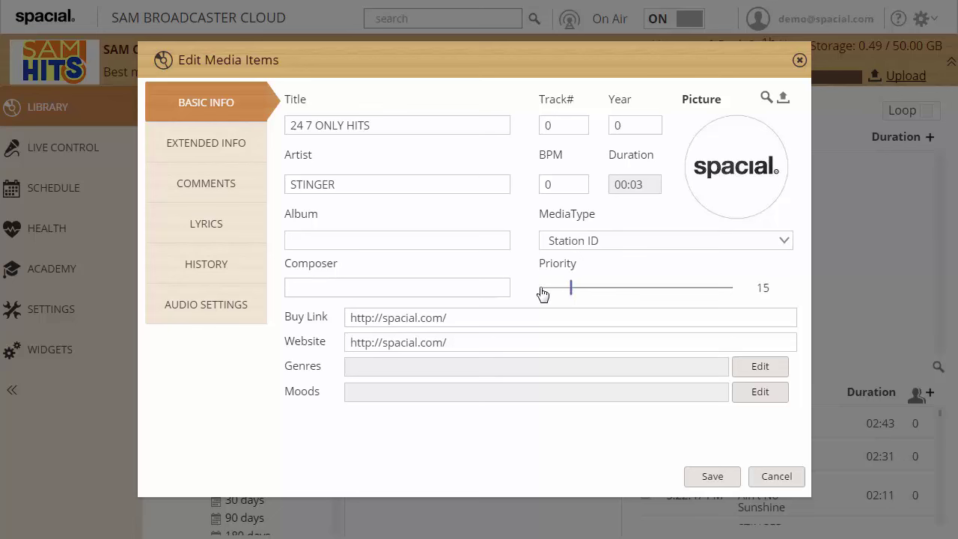